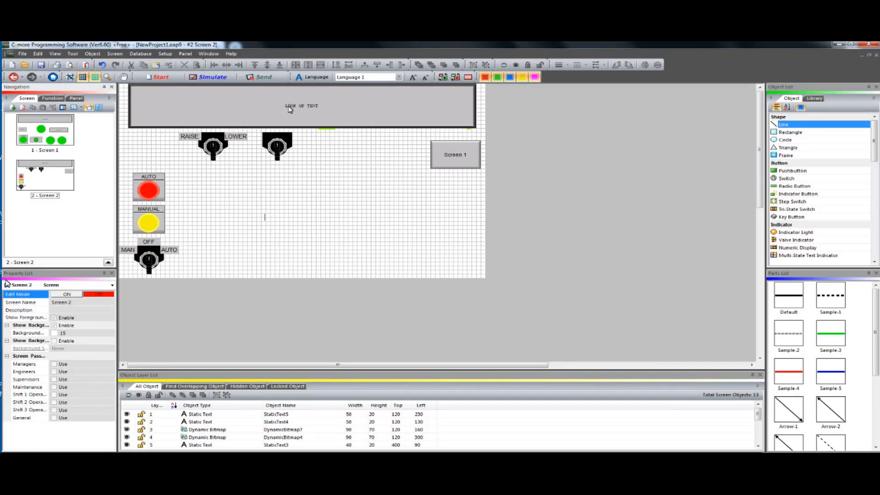
Review the message database behind the lookup text banner on Screen 2, then close it without changes
double_click(305, 111)
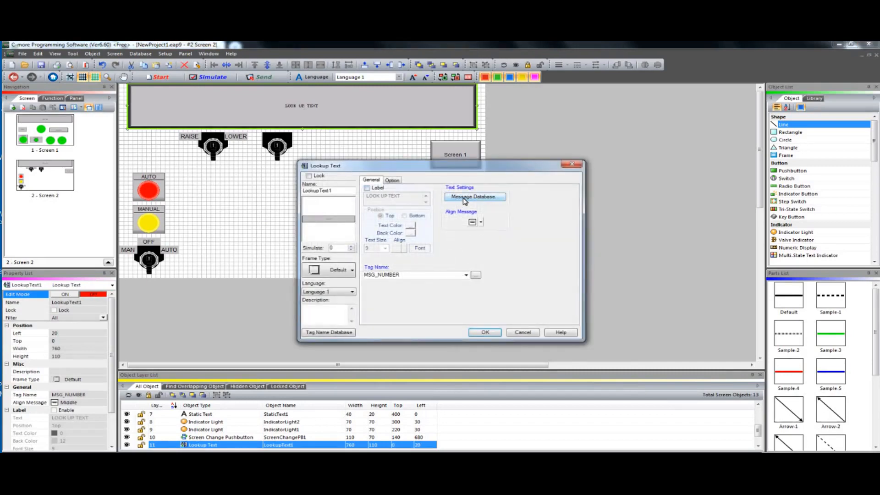
left_click(465, 197)
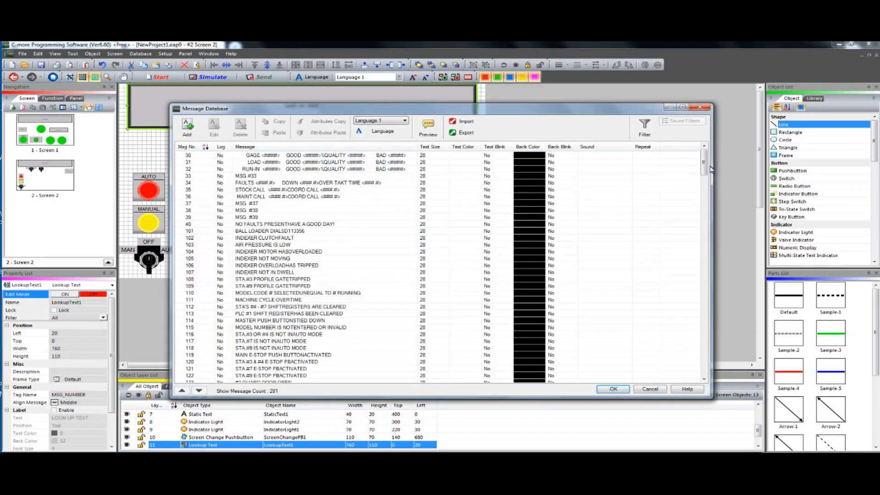
left_click_drag(704, 165, 706, 252)
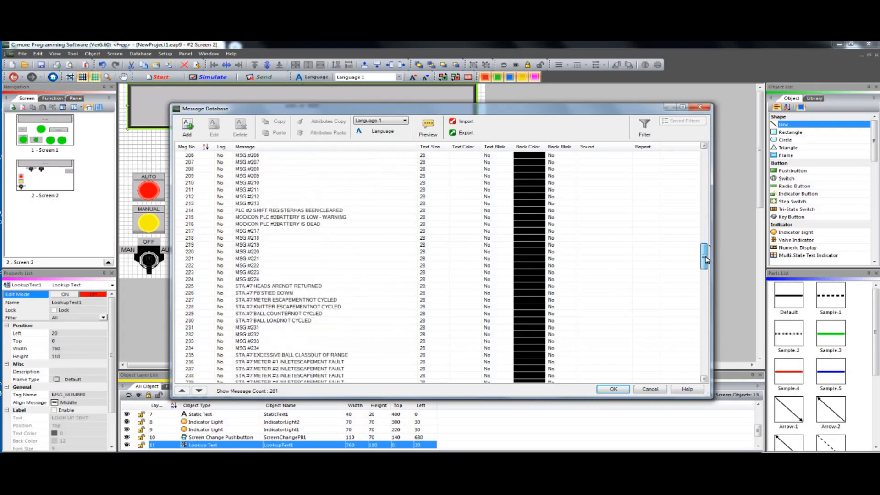
left_click(652, 389)
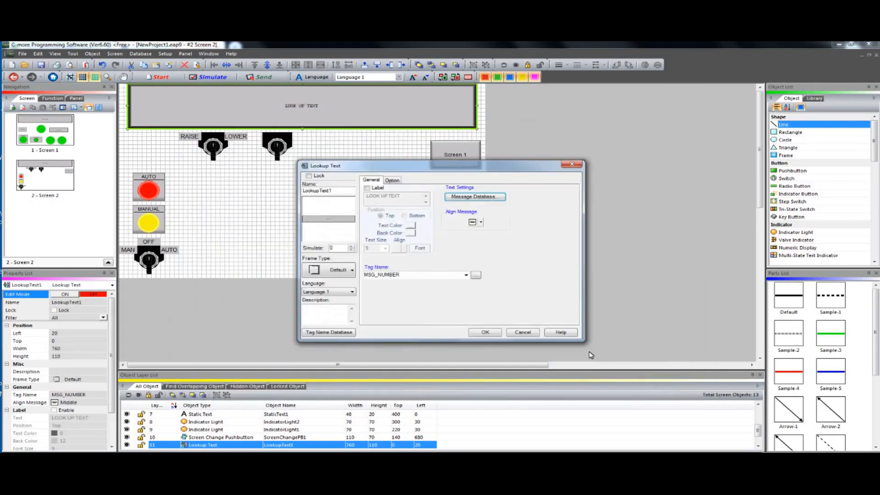
left_click(523, 335)
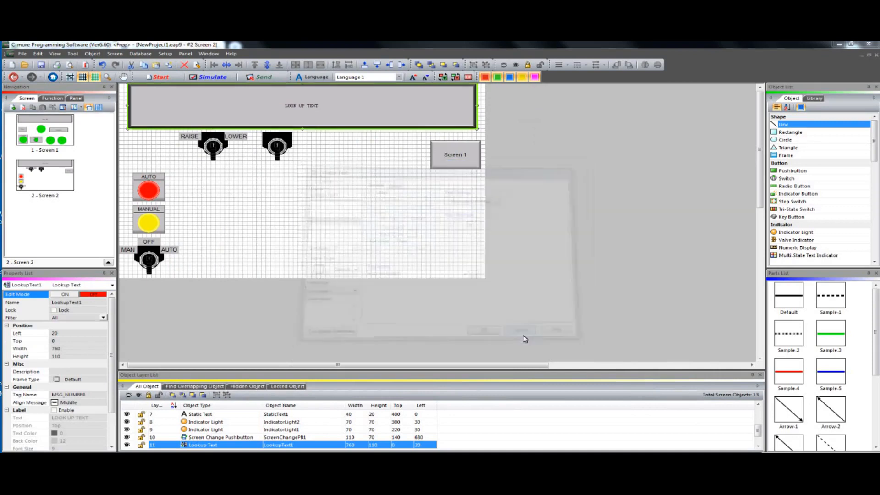
Start the simulator for target panel EA9-T7CL-R and switch the simulated panel to Screen 2
left_click(209, 77)
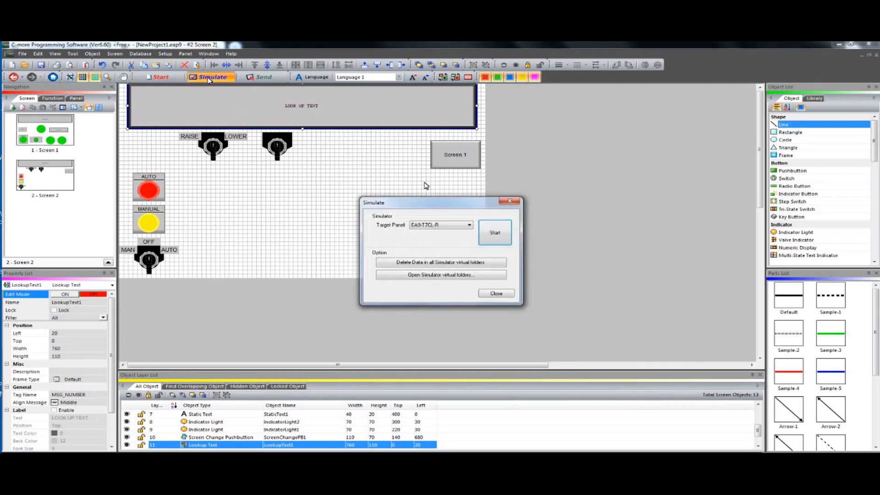
left_click(430, 224)
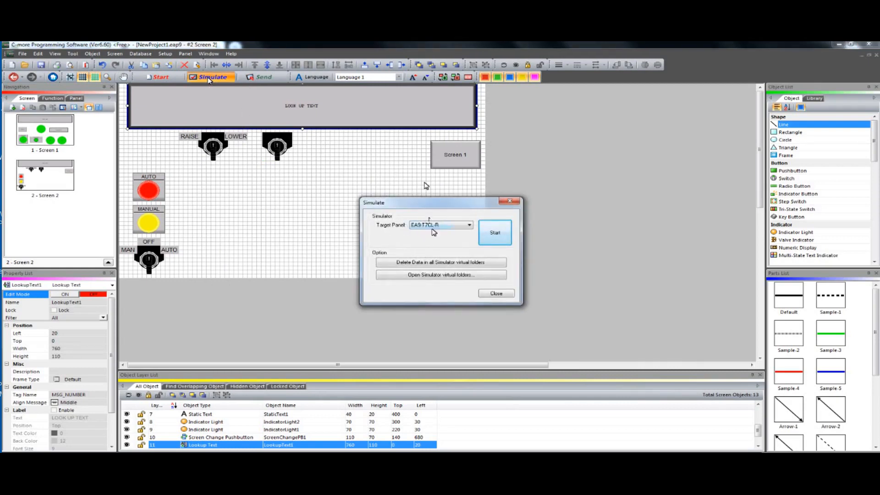
left_click(493, 231)
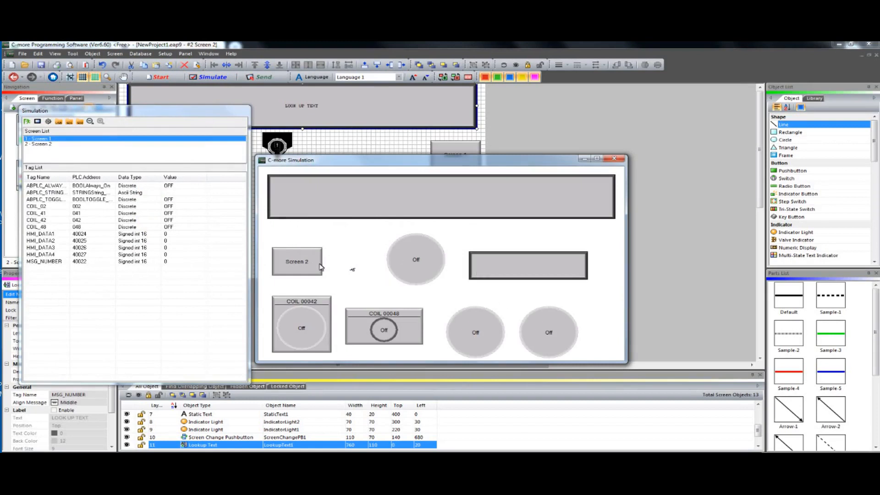
left_click(294, 263)
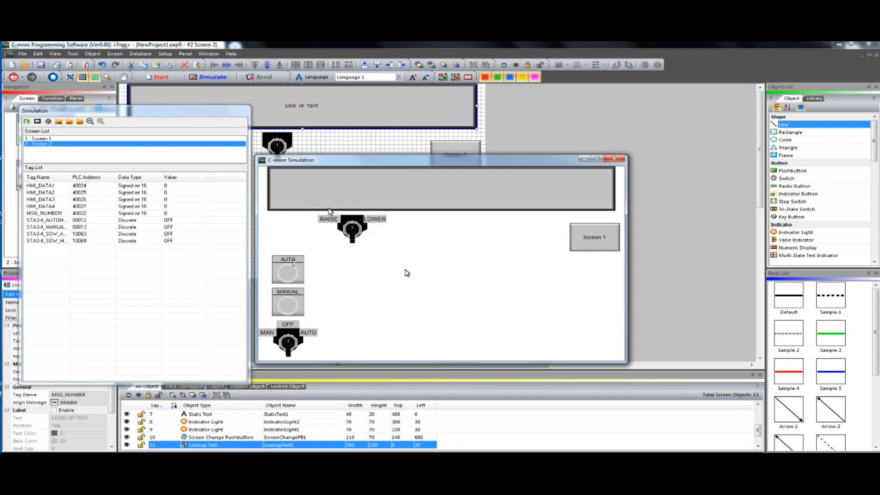
Toggle the STA3-4_AUTOMODE and STA3-4_MANUALMODE tags on and off in the simulation to test the AUTO and MANUAL lights
left_click(159, 221)
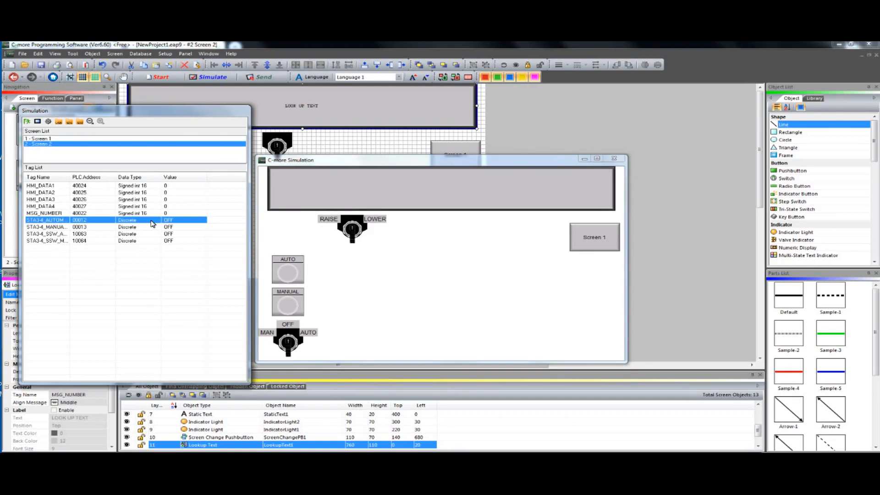
double_click(152, 222)
double_click(146, 226)
double_click(147, 226)
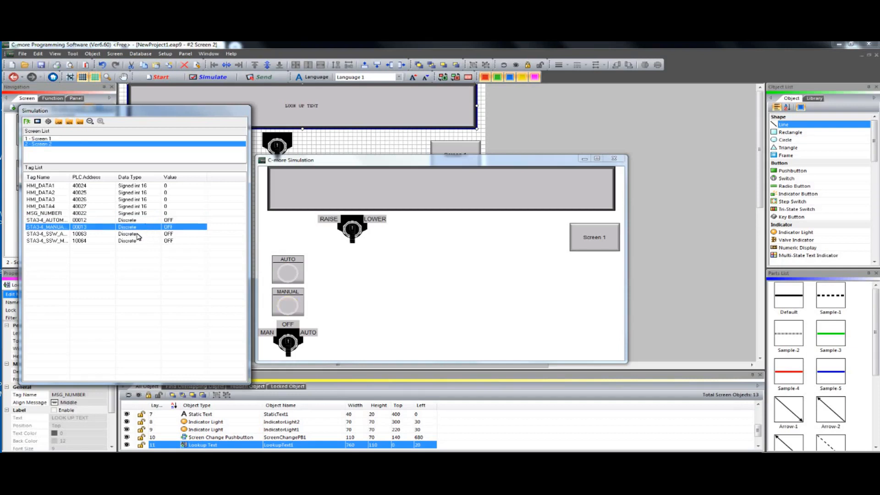
Toggle the STA3-4_SSW_AUTO and STA3-4_SSW_MANUAL tags to test the selector switch, widening the tag name column to show full names
double_click(139, 234)
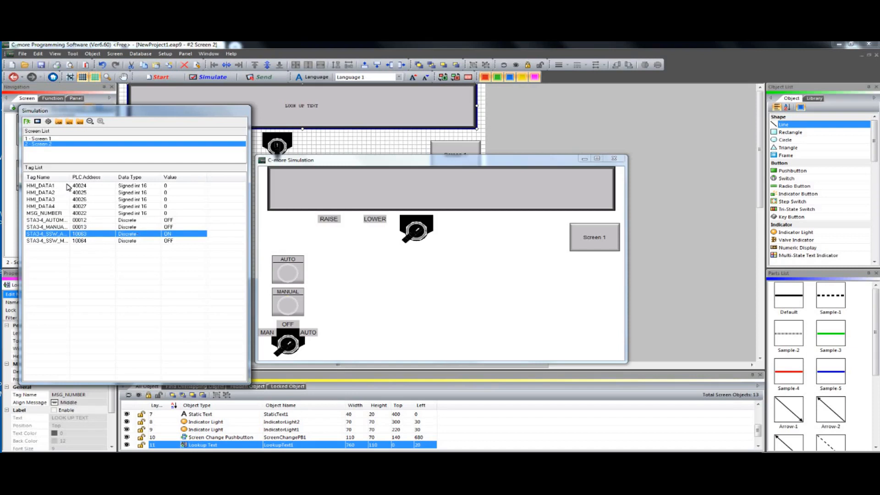
double_click(80, 177)
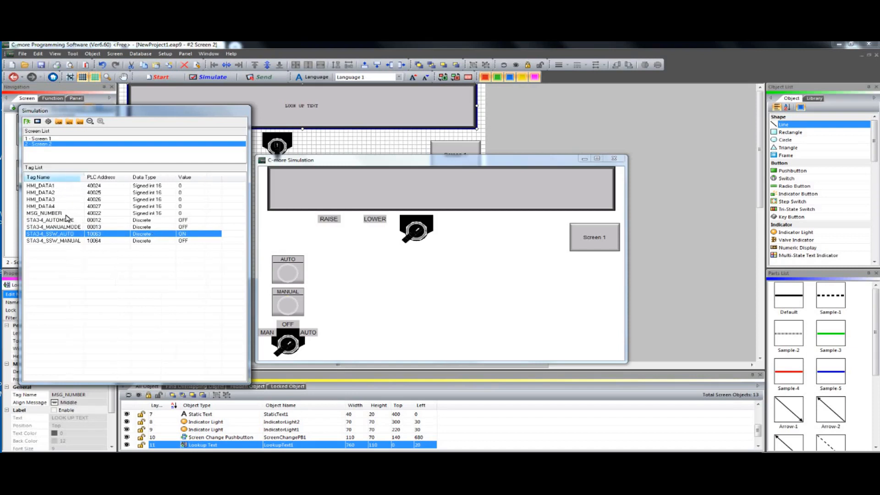
left_click(145, 243)
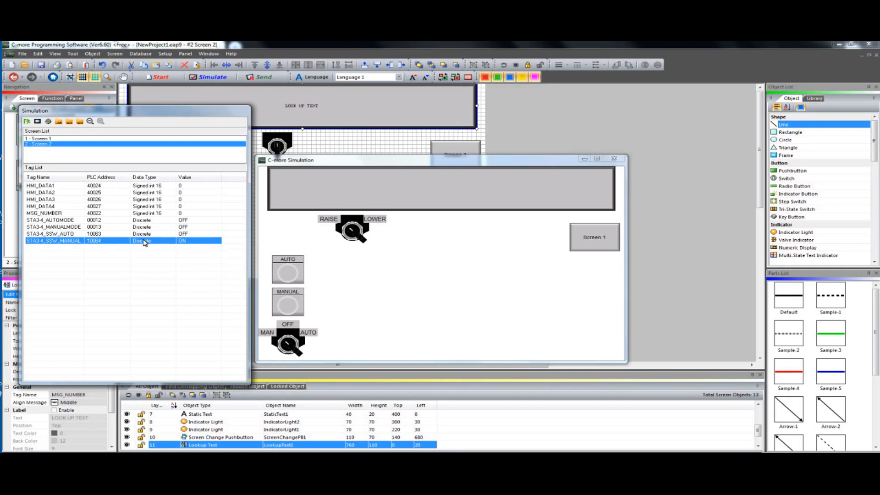
double_click(145, 243)
double_click(145, 243)
double_click(145, 244)
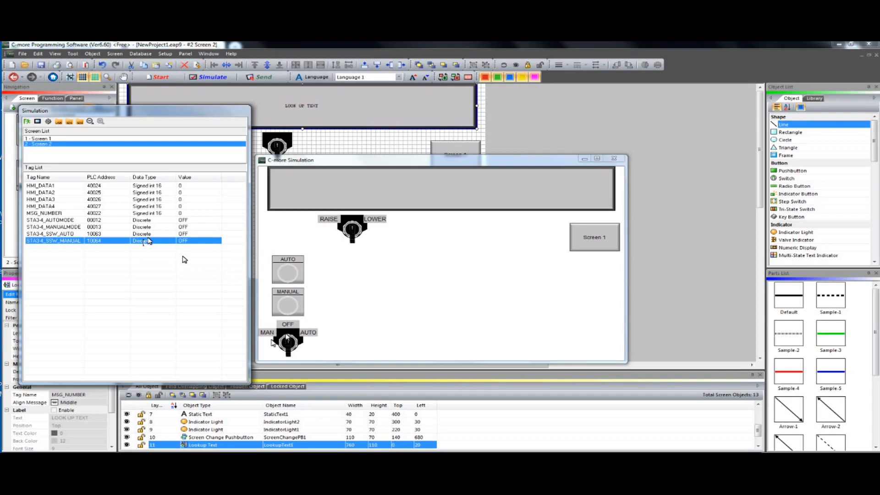
Alternate STA3-4_SSW_AUTO and STA3-4_SSW_MANUAL between ON and OFF repeatedly to compare the selector's AUTO, OFF and MAN positions
double_click(99, 234)
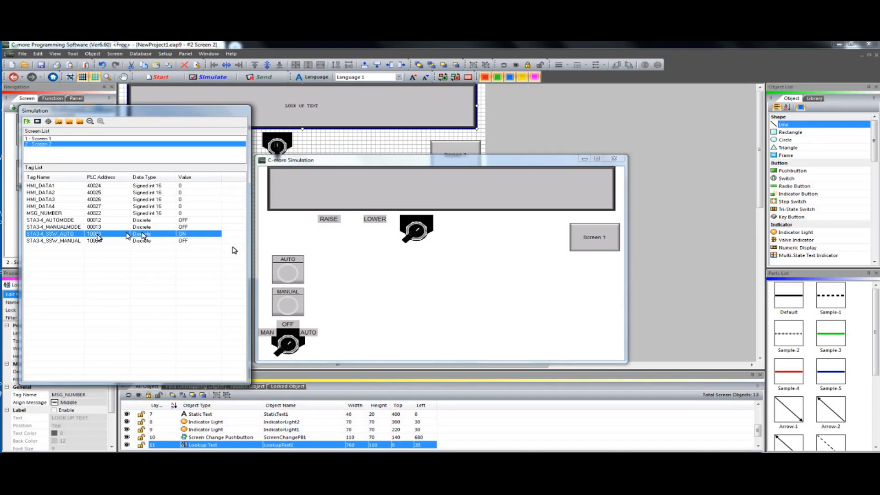
left_click(135, 241)
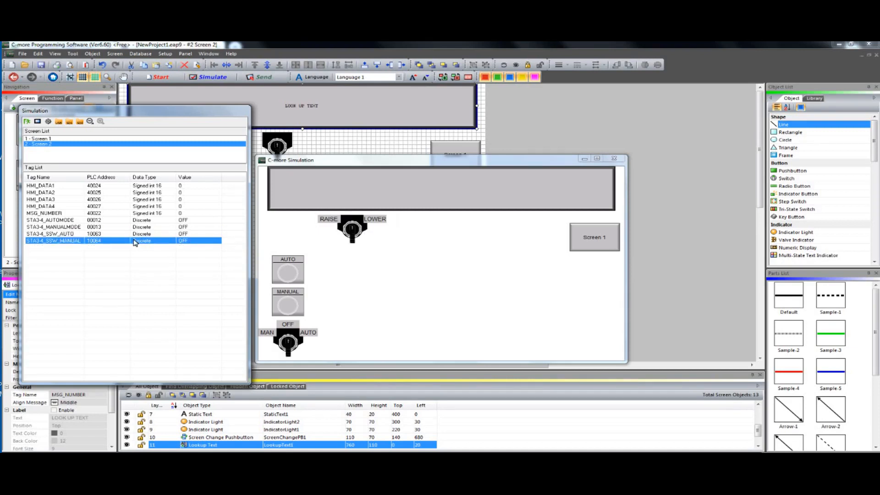
left_click(136, 241)
left_click(133, 234)
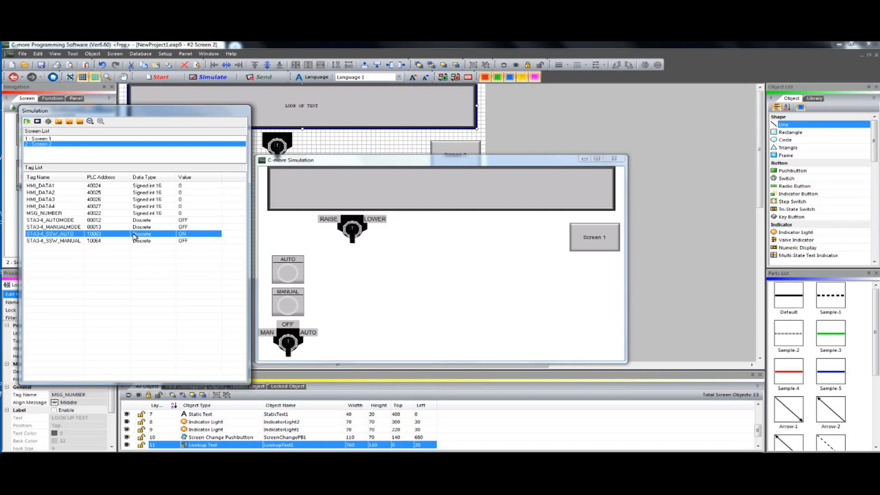
left_click(132, 241)
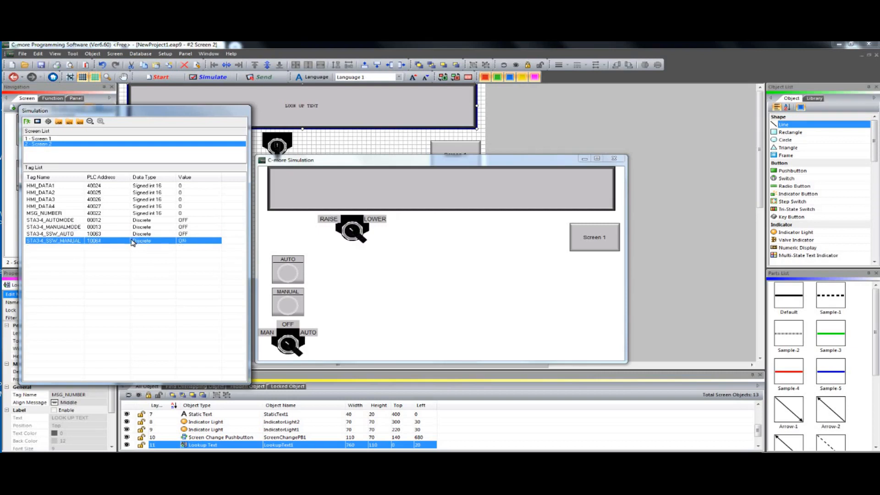
double_click(132, 239)
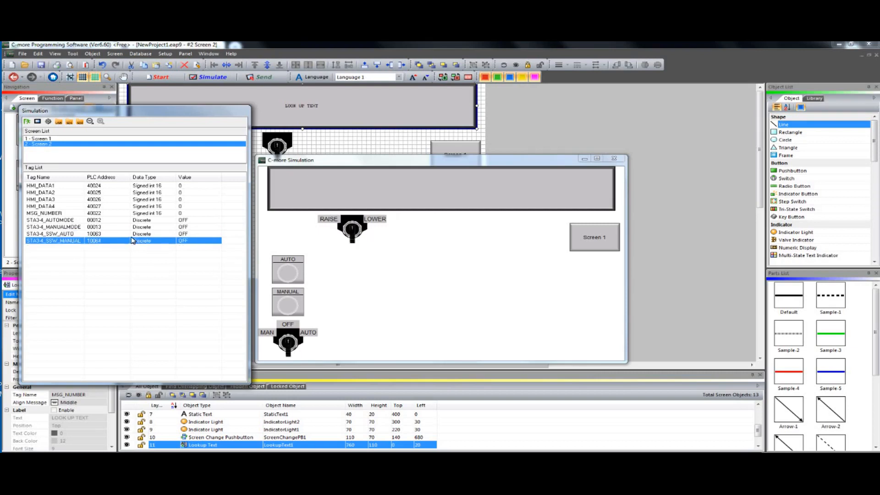
left_click(133, 234)
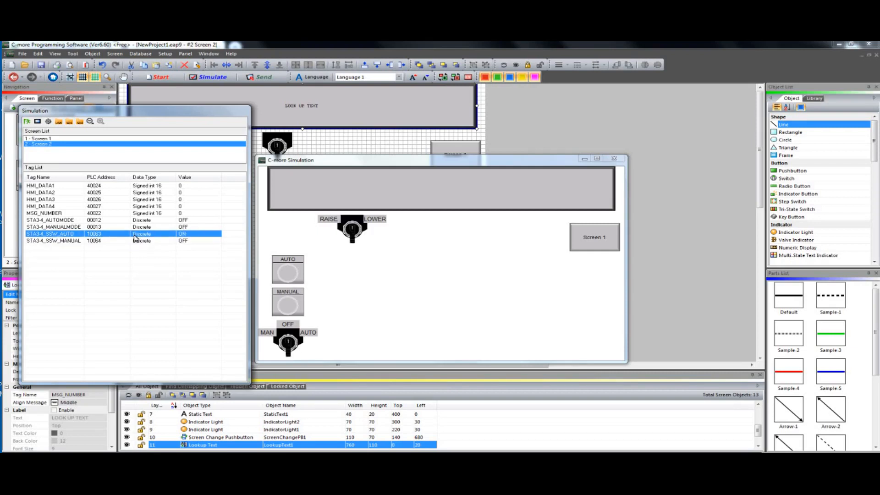
double_click(135, 241)
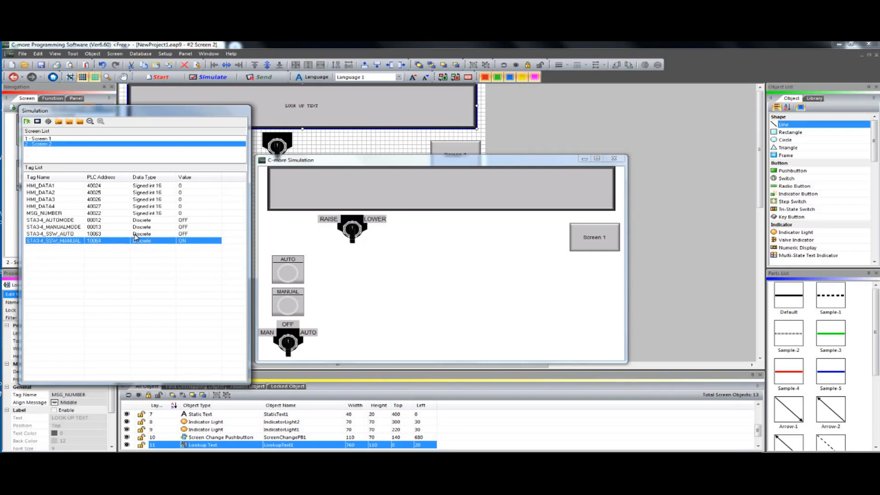
double_click(135, 235)
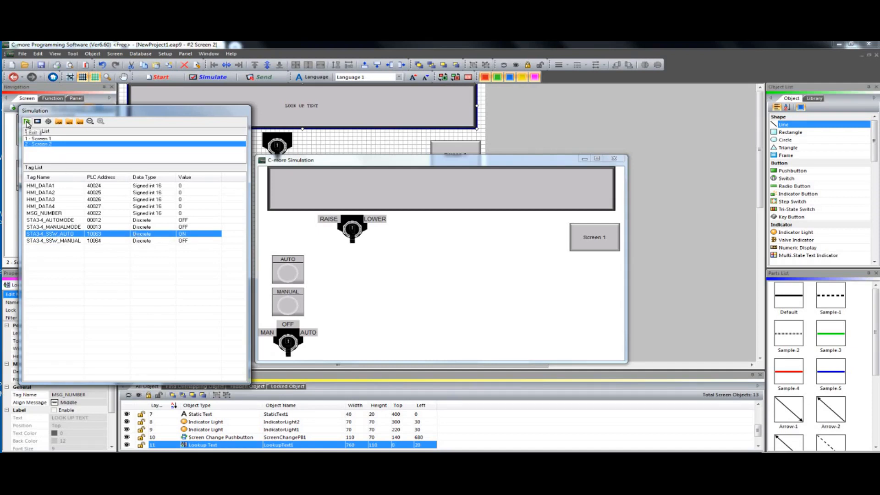
Exit the simulation and dismiss the network connection error messages
left_click(26, 122)
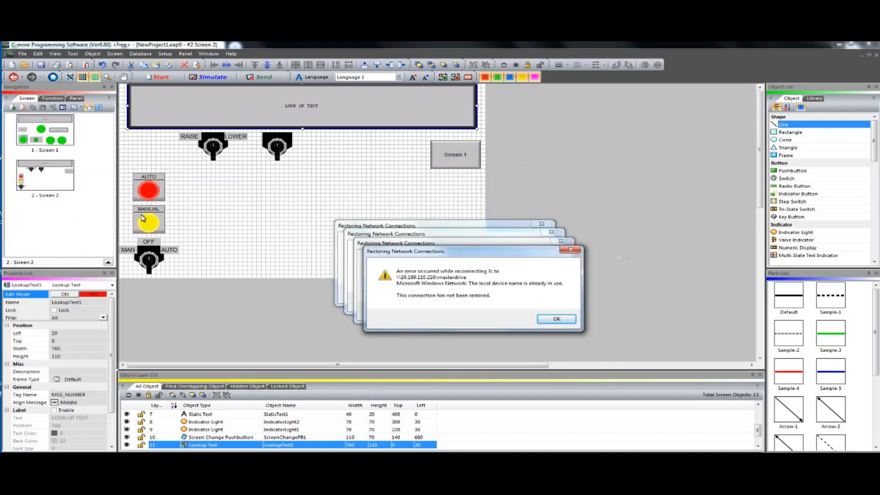
left_click(552, 322)
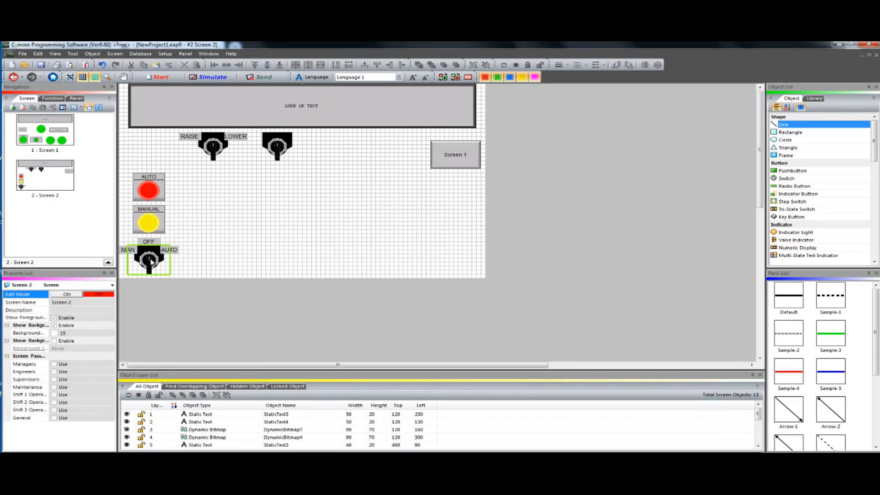
Inspect the OFF bitmap symbol, tag name and visibility option of the front bitmap in the MAN/OFF/AUTO selector switch
double_click(151, 261)
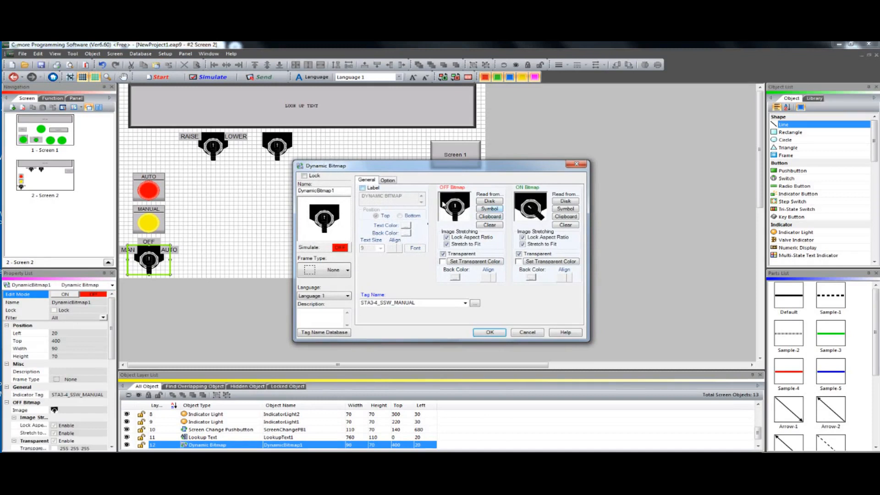
left_click(488, 210)
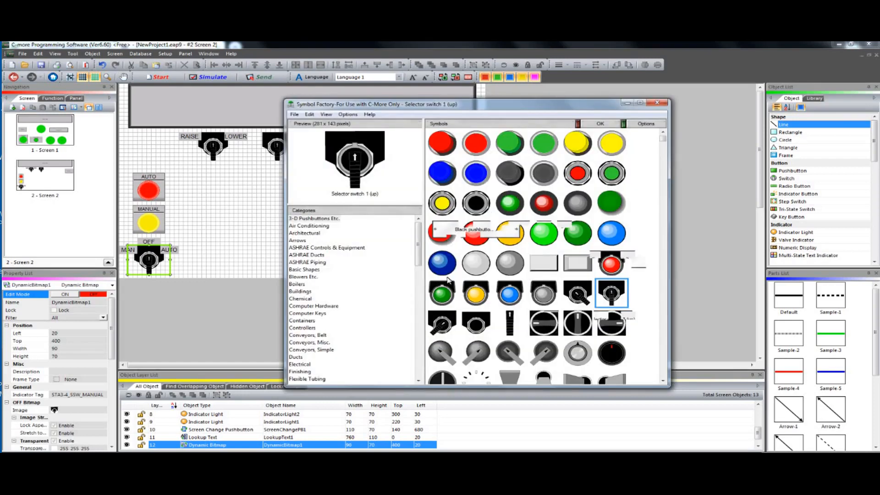
left_click(658, 104)
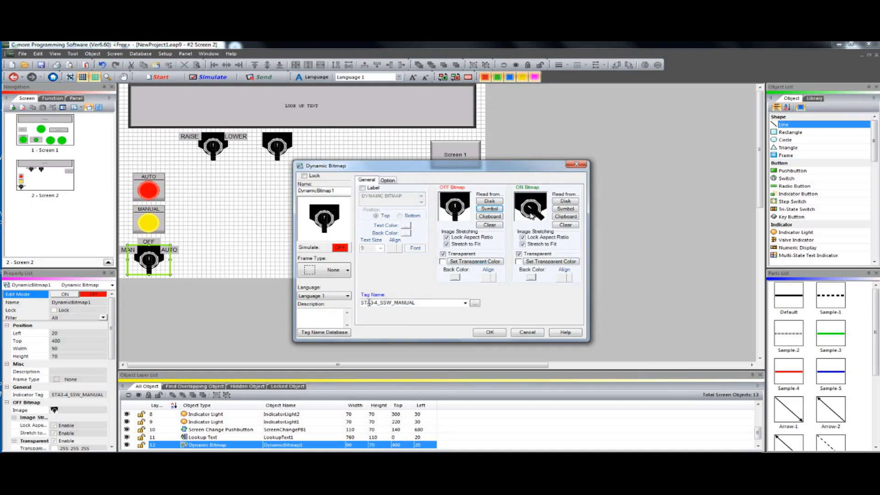
left_click_drag(363, 302, 418, 302)
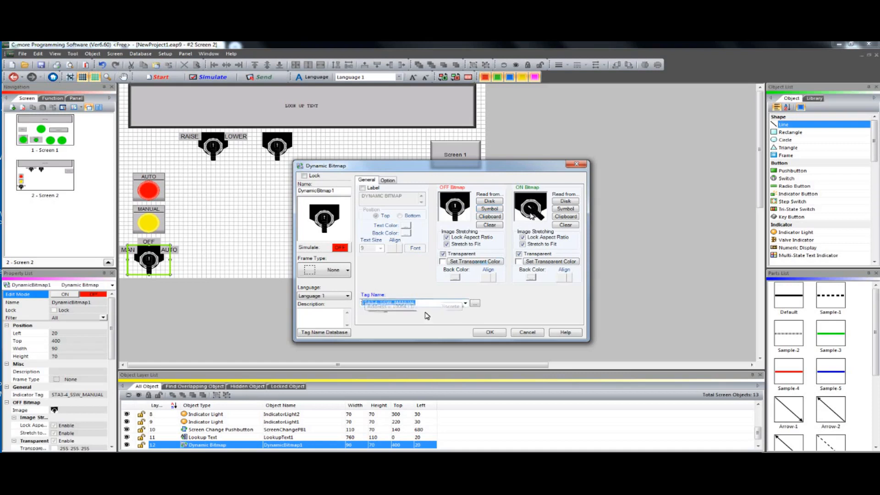
left_click(387, 180)
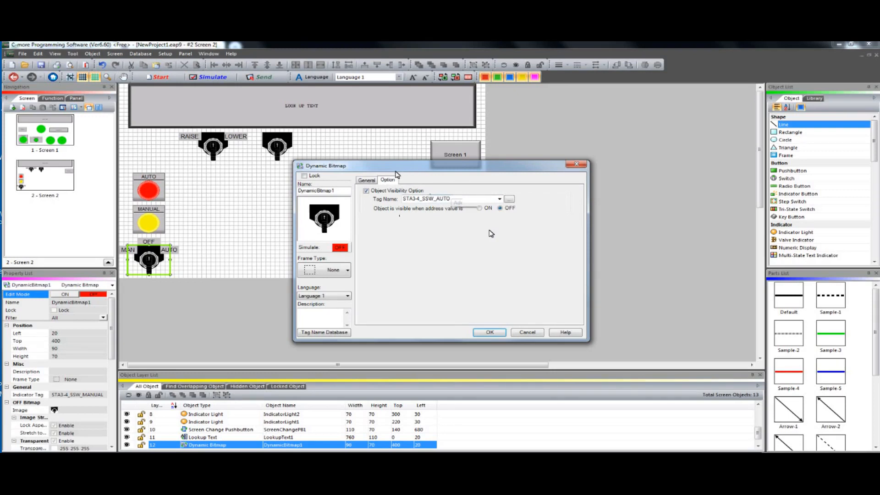
left_click(368, 180)
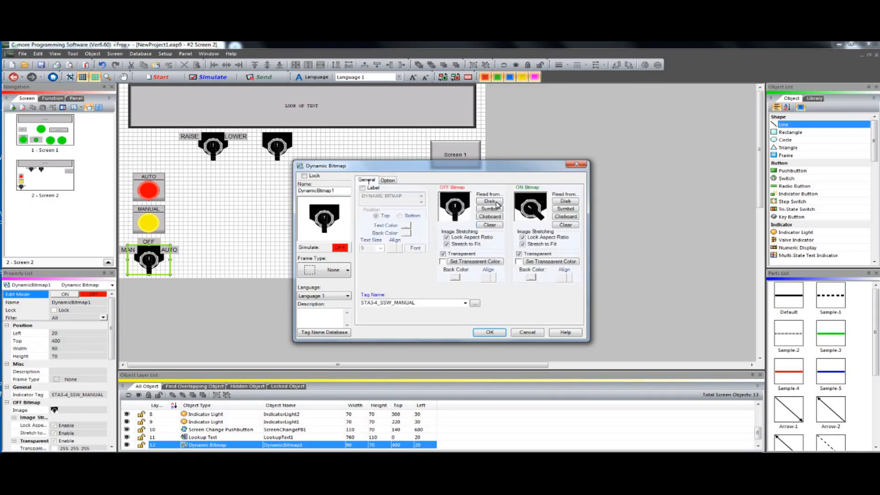
left_click(489, 333)
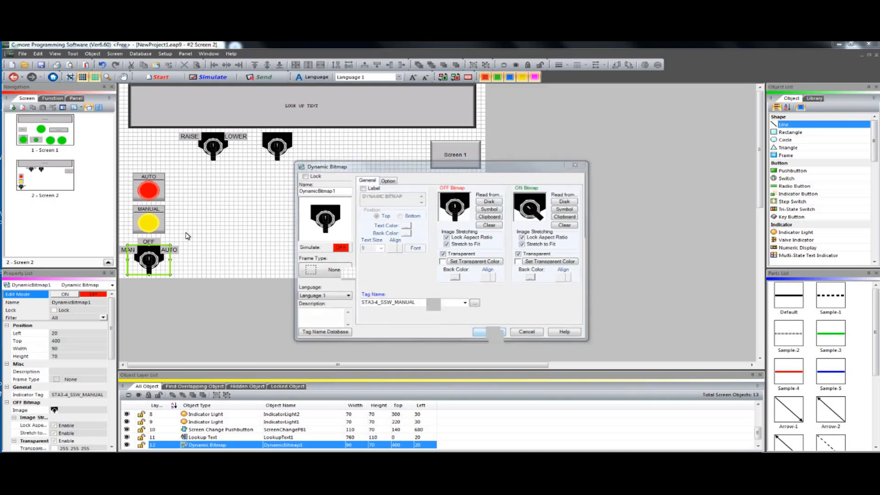
Send the front MAN/OFF/AUTO selector bitmap to the back and open the visibility options of the bitmap beneath it
right_click(150, 260)
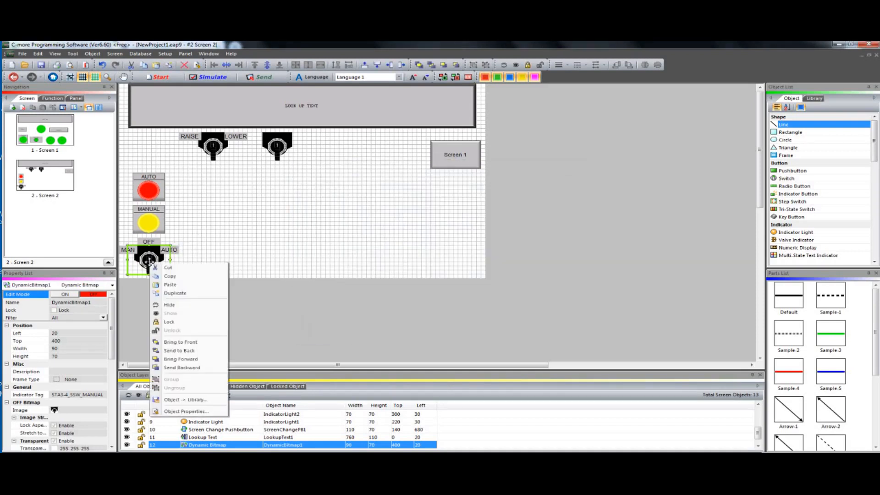
left_click(178, 351)
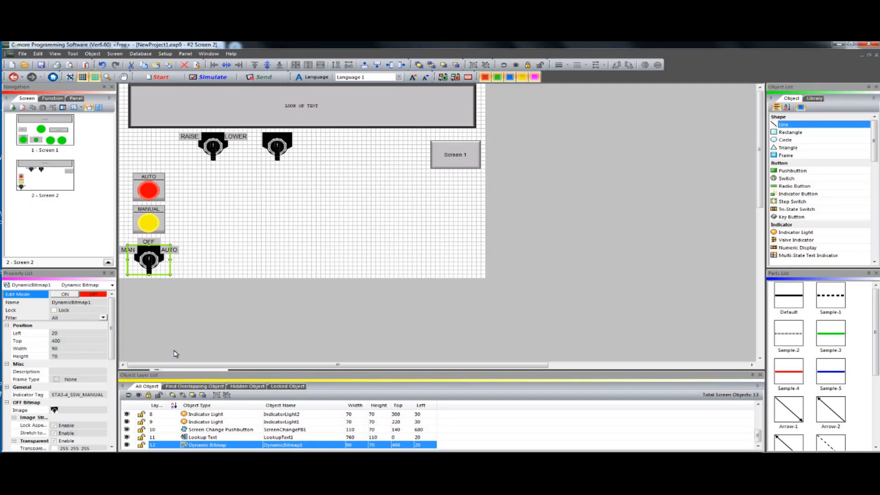
double_click(148, 259)
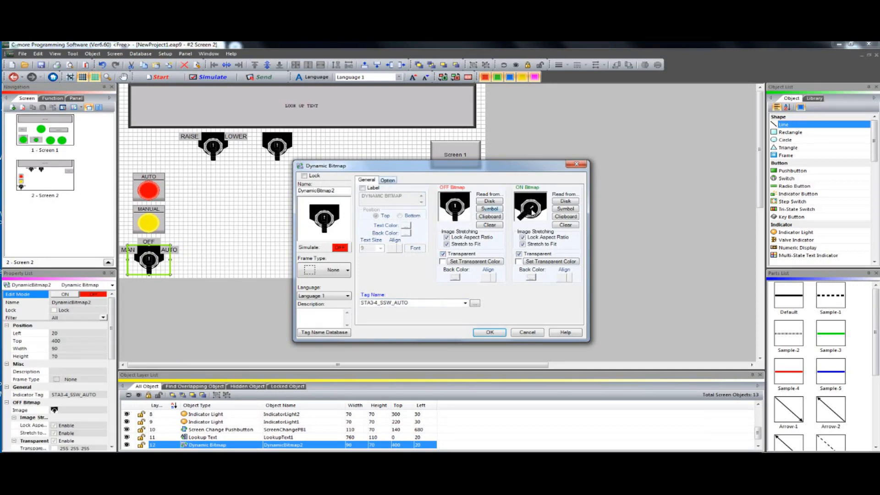
left_click(386, 181)
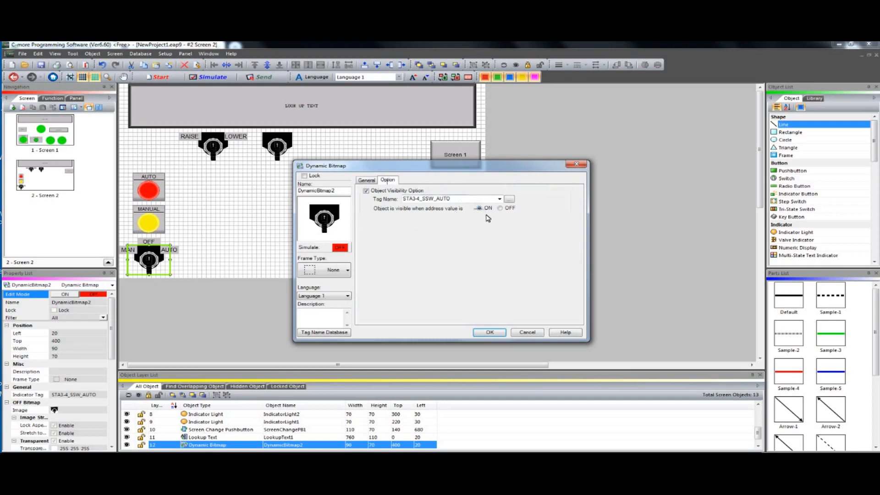
Accept the bitmap's visibility settings, start the project simulation and switch the simulated panel to Screen 2
left_click(489, 332)
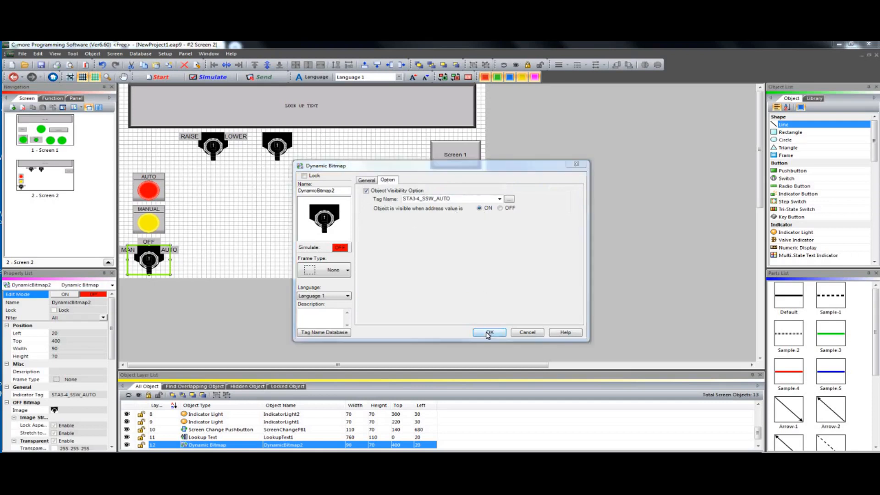
left_click(216, 76)
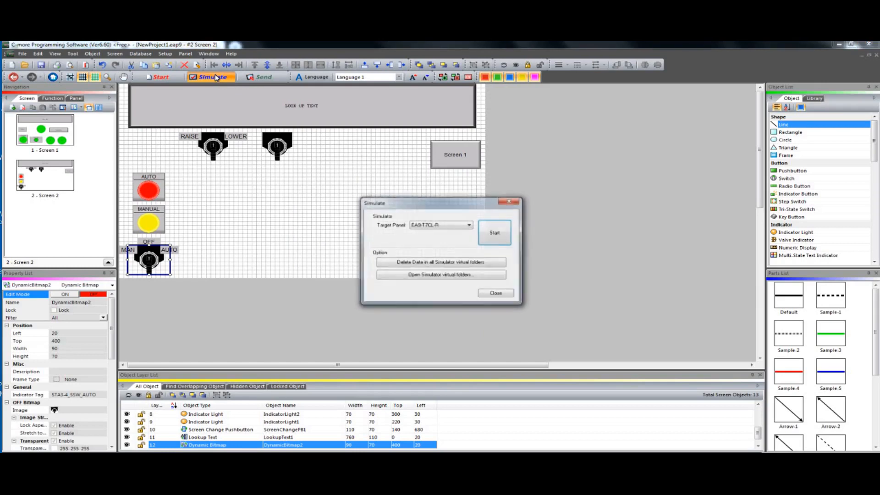
left_click(494, 233)
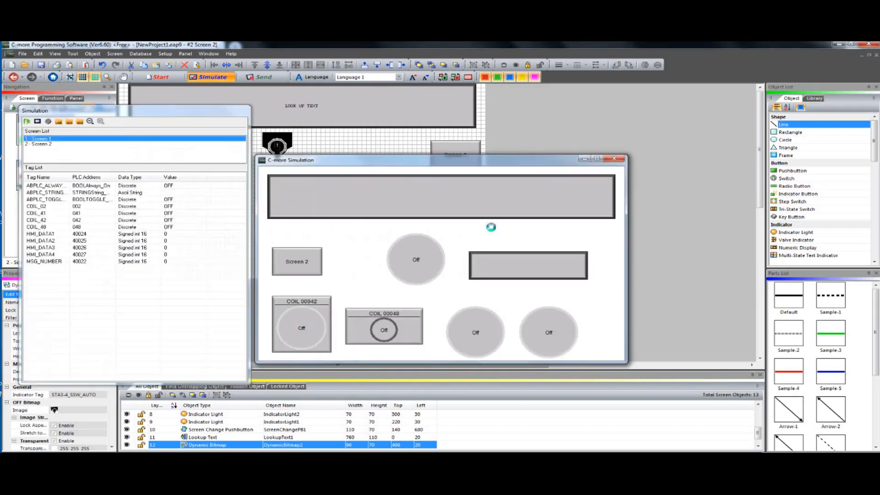
left_click(304, 255)
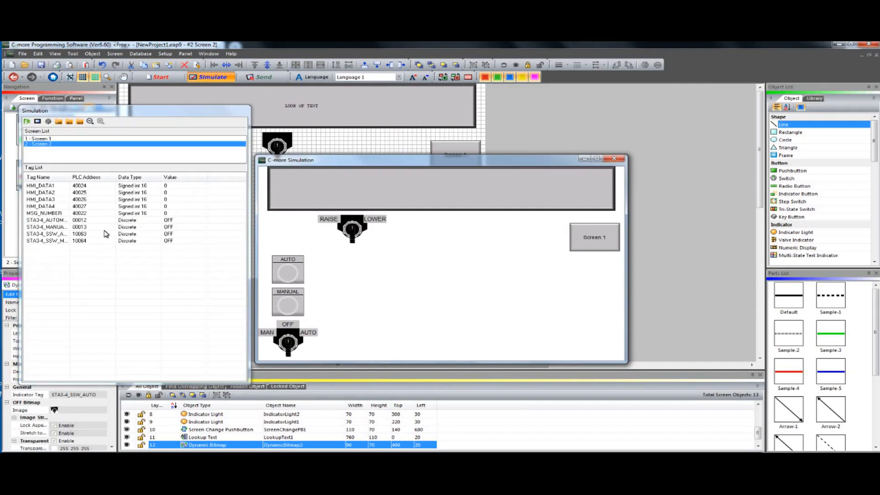
Toggle STA3-4_SSW_MANUAL on and back off, and toggle STA3-4_SSW_AUTO to test the selector switch positions
double_click(83, 241)
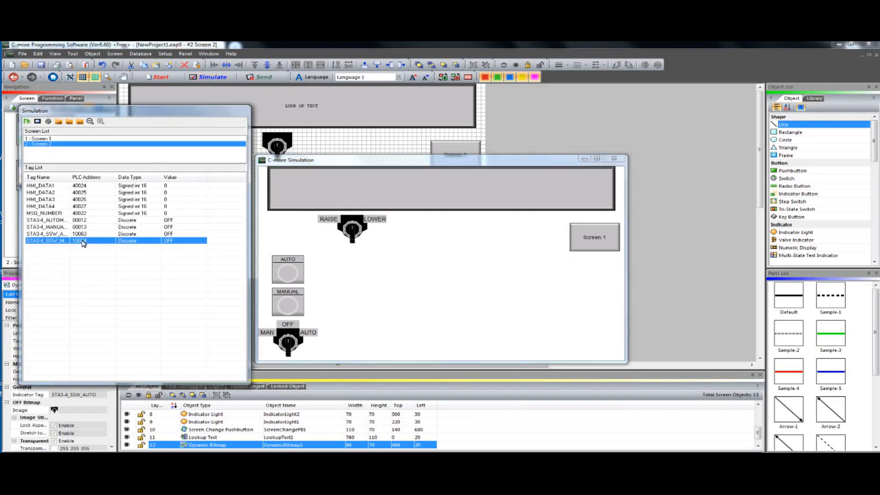
double_click(83, 242)
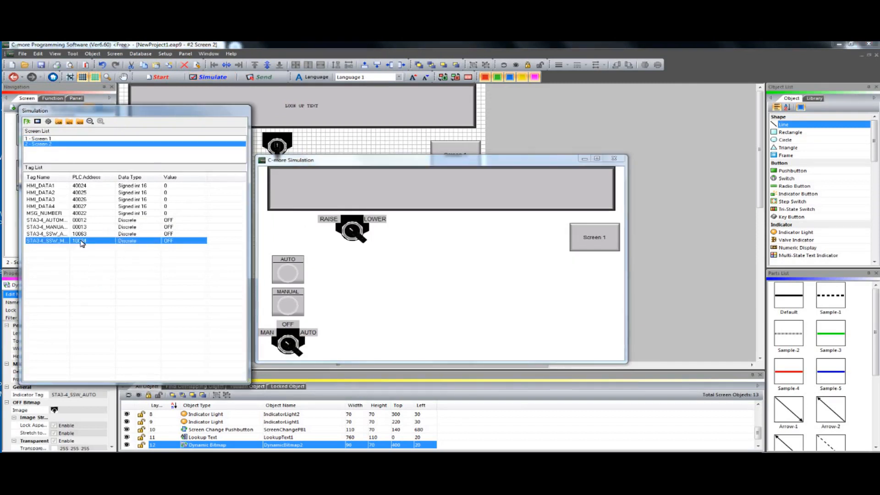
double_click(81, 234)
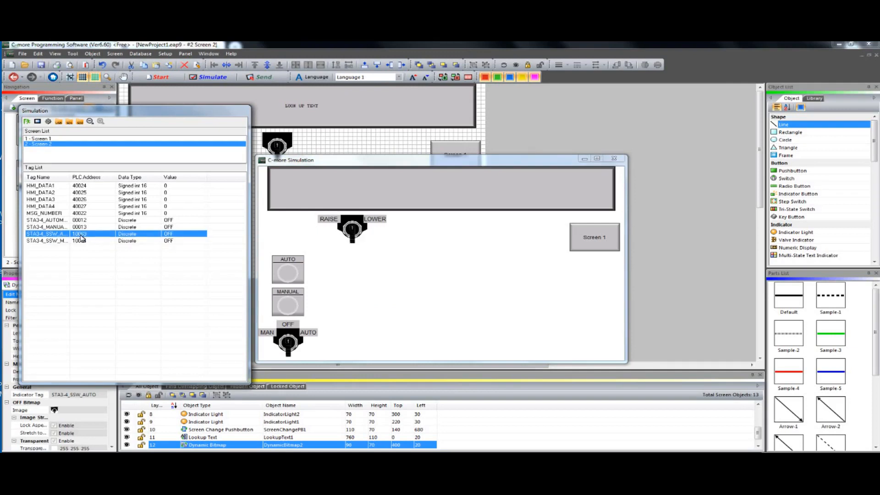